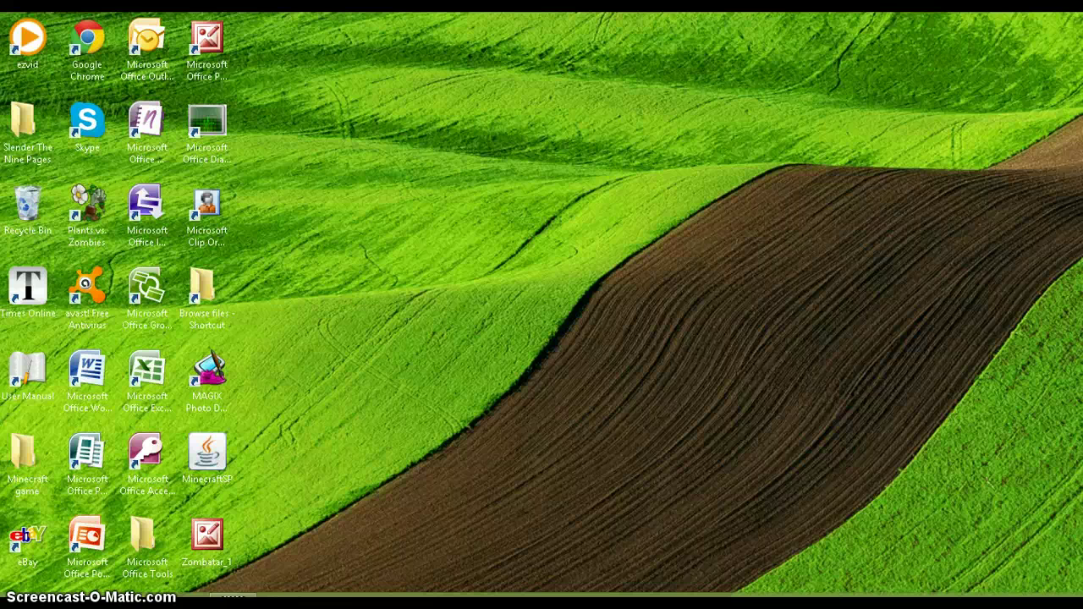
- Find the Control Panel through the app search and open its System page in a maximized window
{"action": "mouse_move", "coordinate": [1076, 602]}
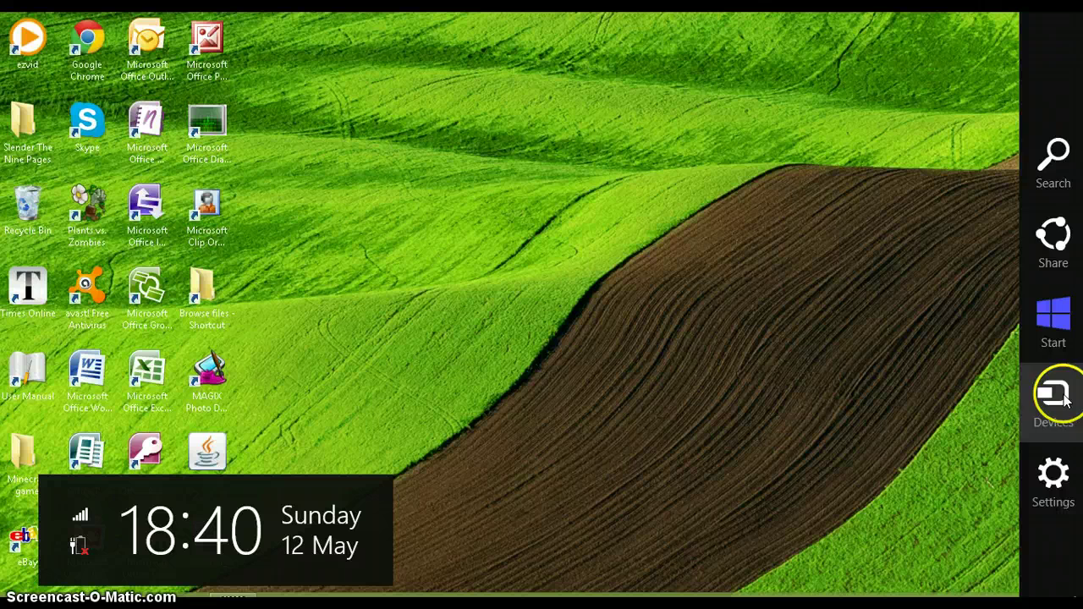
{"action": "left_click", "coordinate": [1052, 177]}
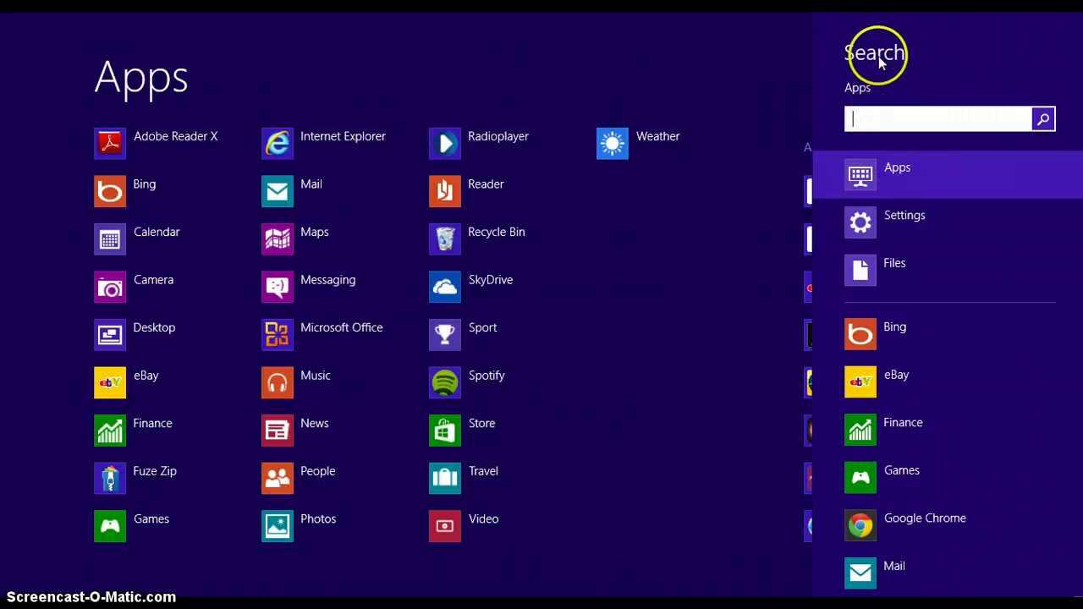
{"action": "type", "text": "con"}
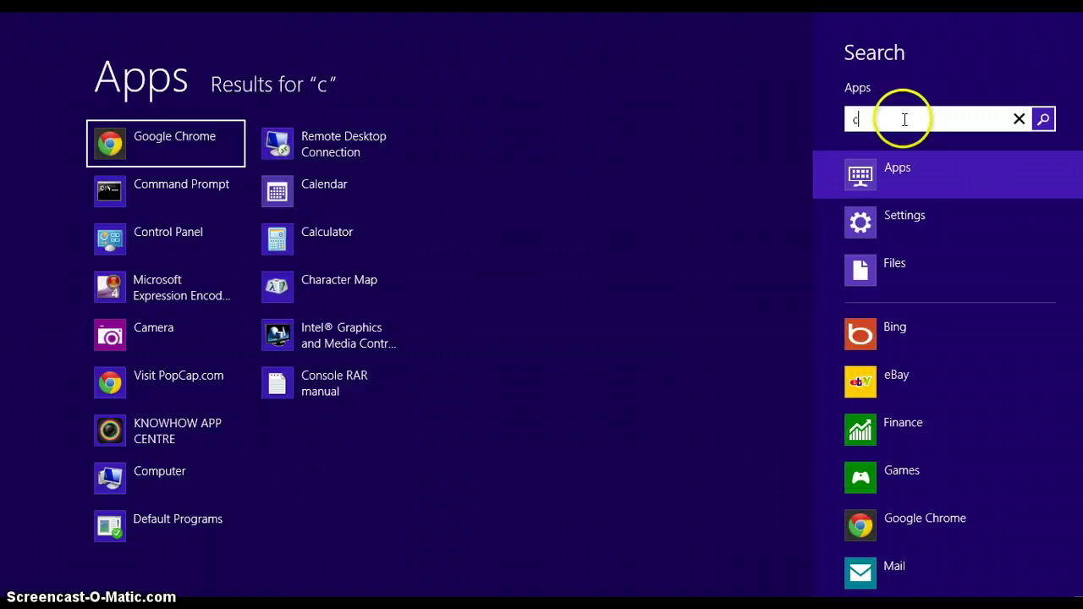
{"action": "left_click", "coordinate": [113, 148]}
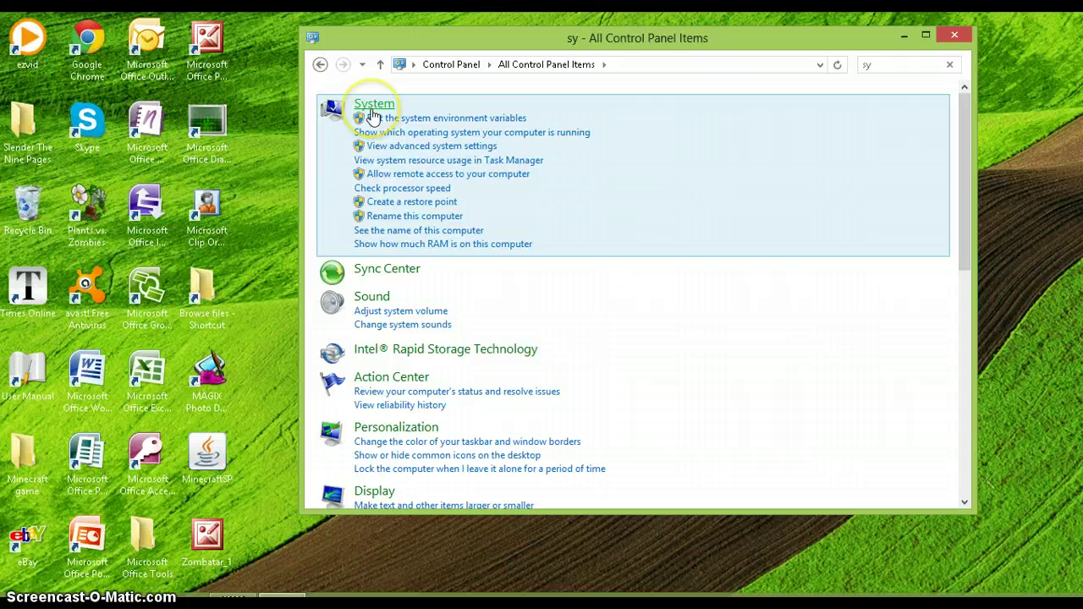
{"action": "left_click", "coordinate": [372, 105]}
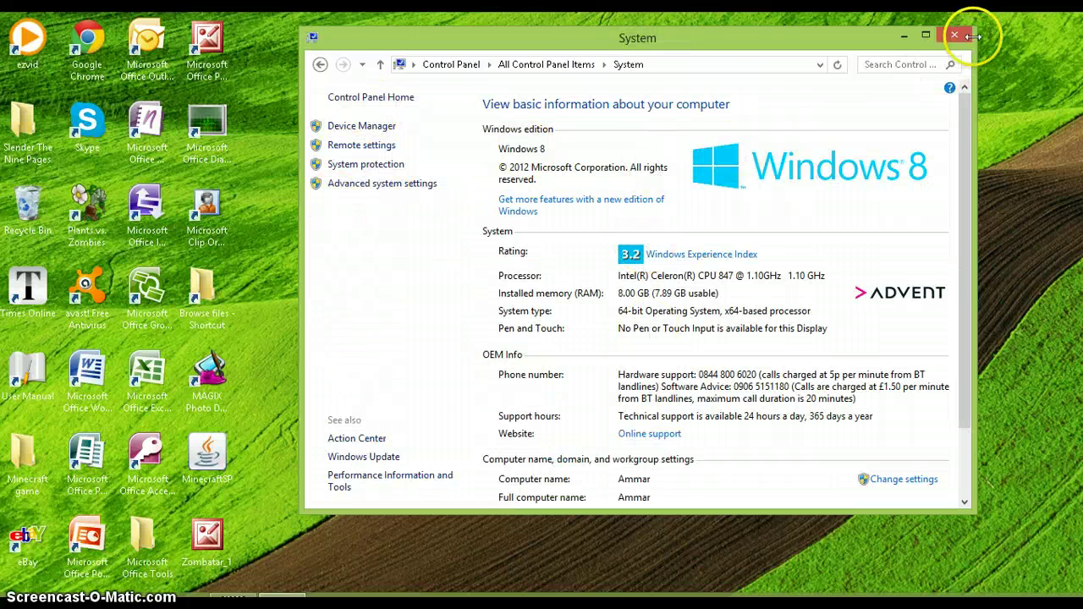
{"action": "left_click", "coordinate": [926, 34]}
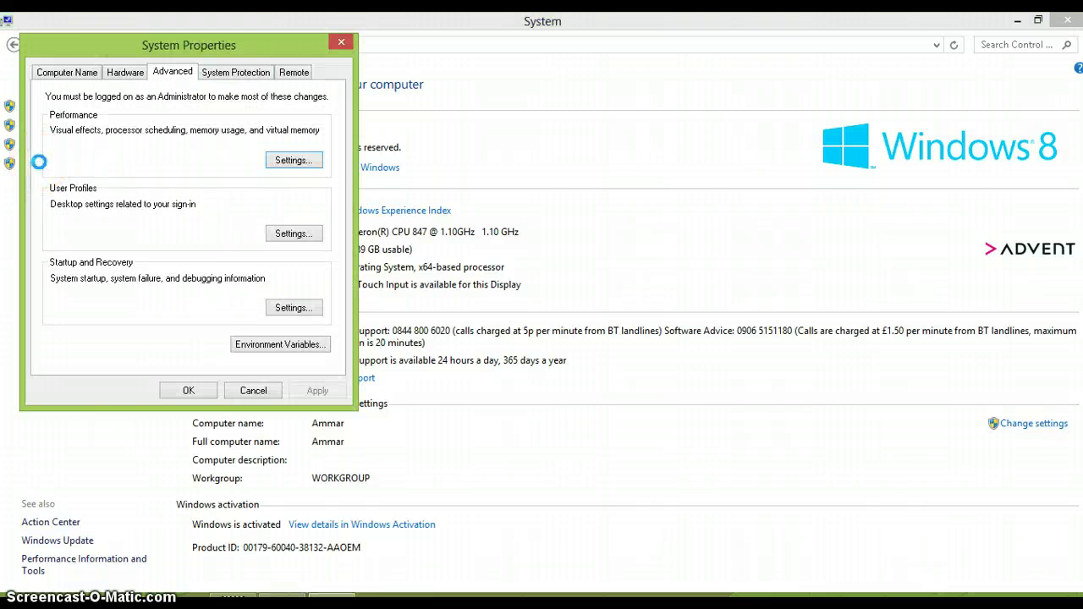
- Open the Performance Options from the advanced system settings and review the visual effects and processor scheduling settings
{"action": "left_click_drag", "start_coordinate": [189, 45], "coordinate": [306, 191]}
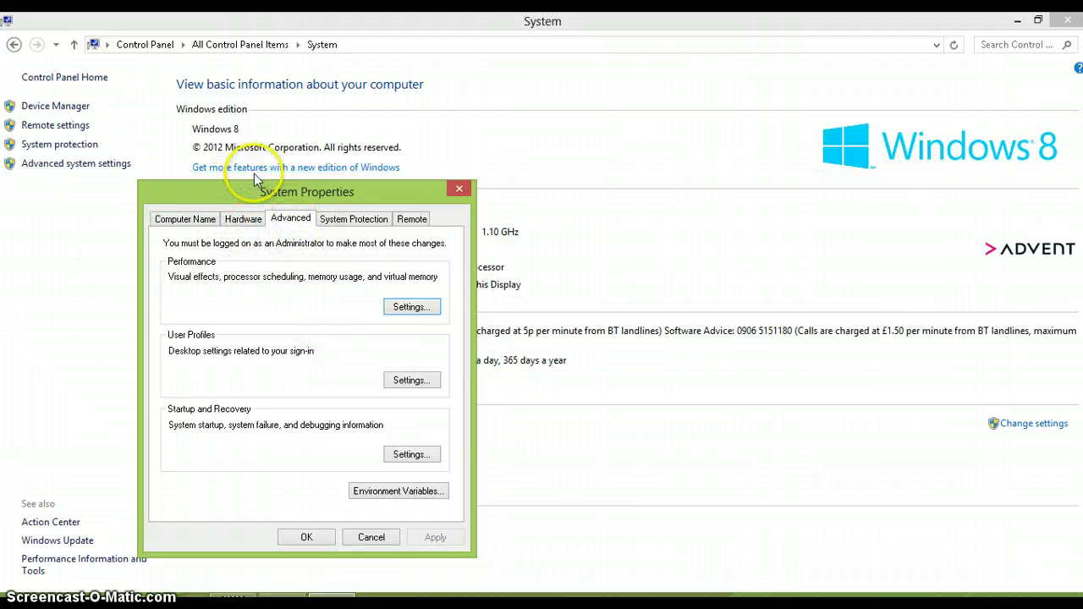
{"action": "key", "text": "space"}
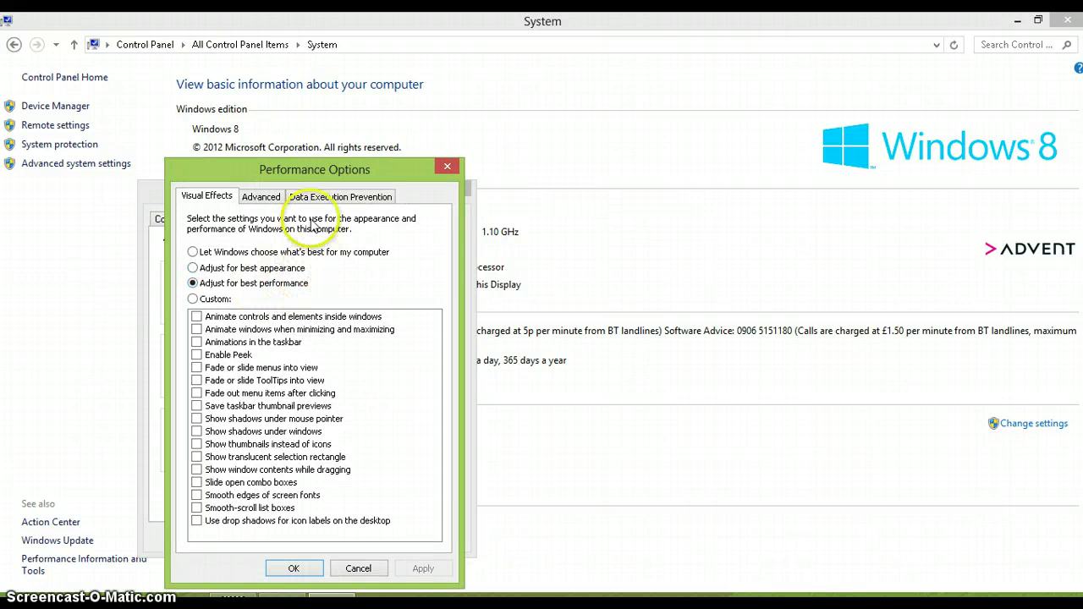
{"action": "left_click", "coordinate": [268, 200]}
{"action": "left_click", "coordinate": [212, 198]}
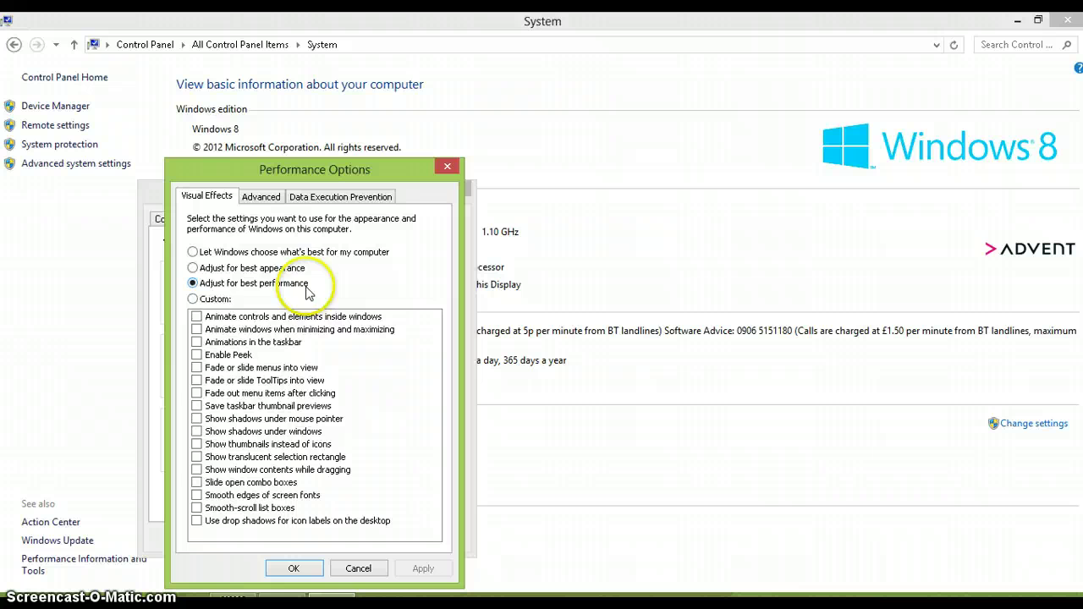
{"action": "left_click", "coordinate": [264, 200]}
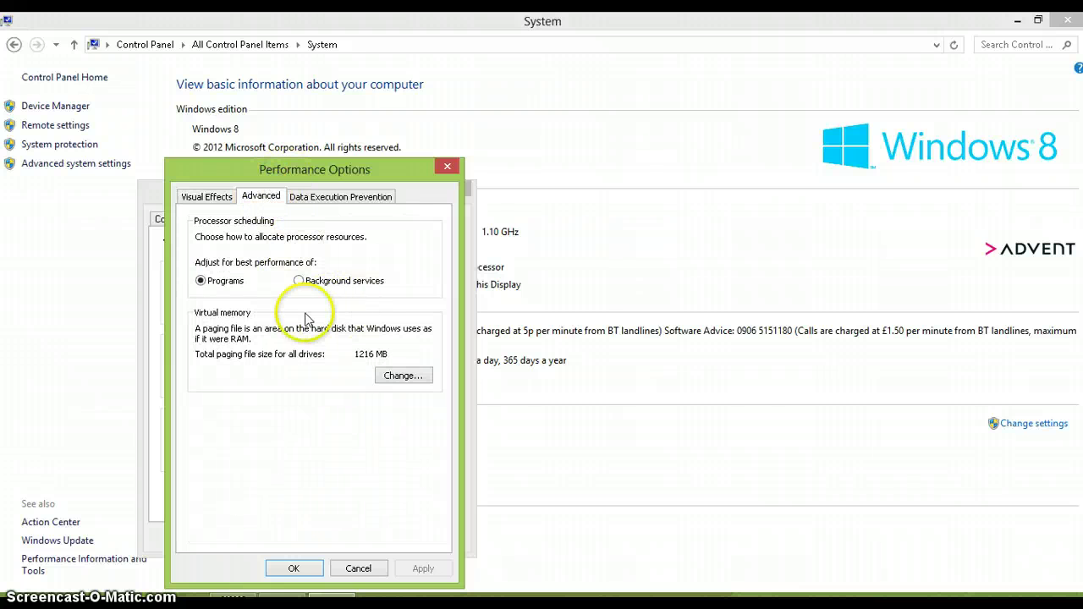
- Try giving drive C: a custom paging file size in the virtual memory settings
{"action": "left_click", "coordinate": [399, 376]}
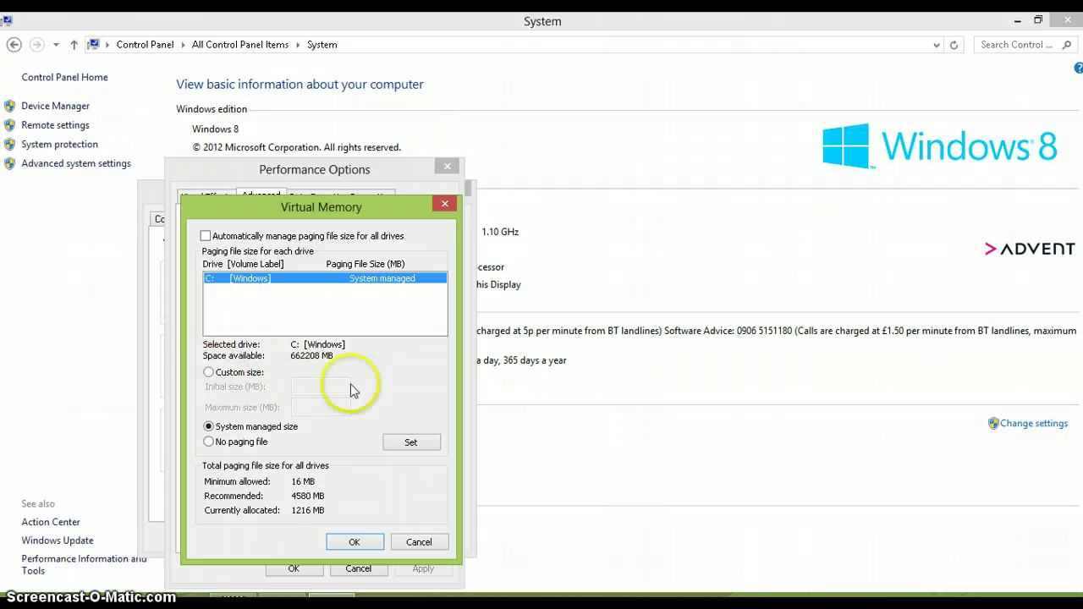
{"action": "left_click", "coordinate": [210, 378]}
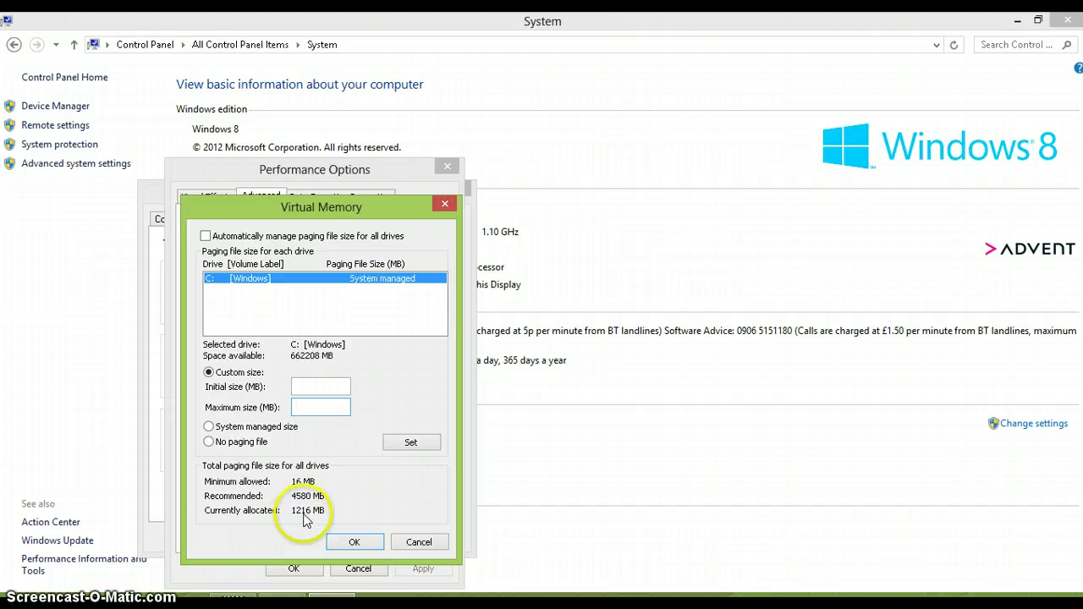
{"action": "left_click", "coordinate": [326, 386]}
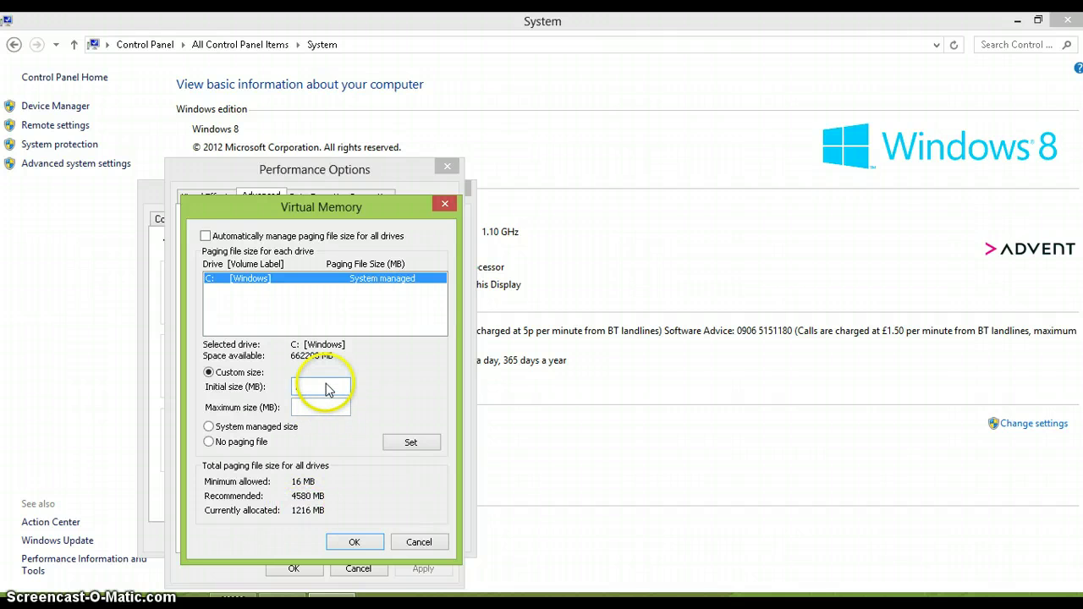
{"action": "left_click", "coordinate": [418, 540]}
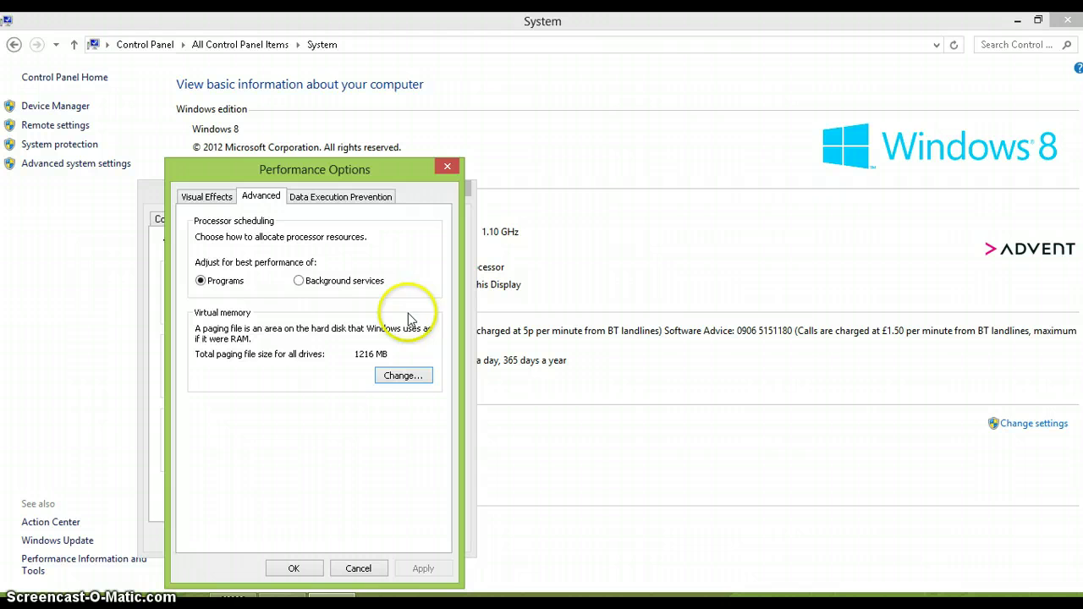
- Close the Performance Options, System Properties and System windows to return to the desktop
{"action": "left_click", "coordinate": [445, 169]}
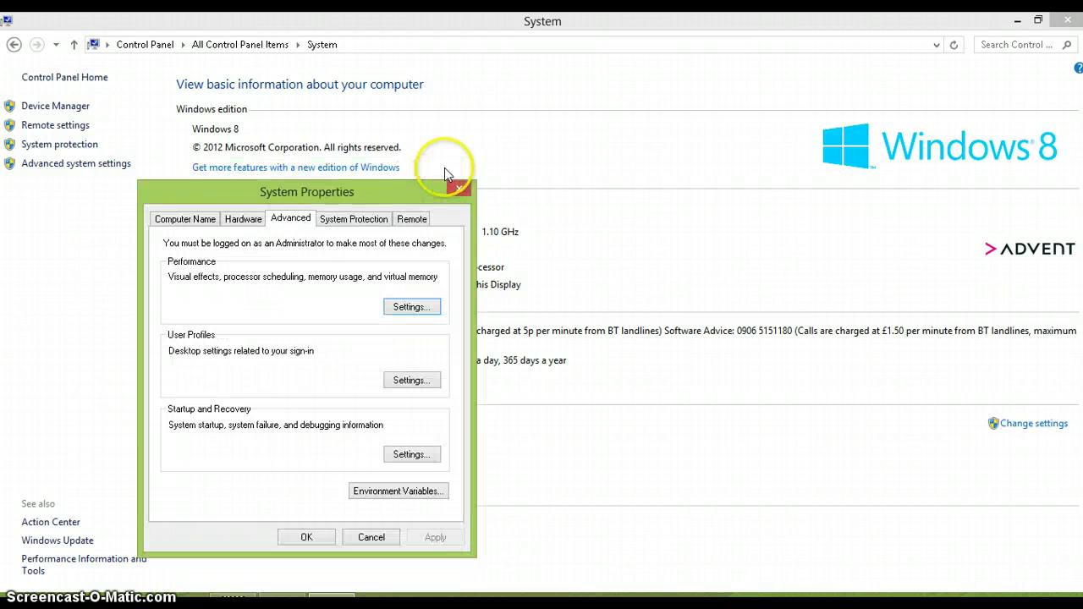
{"action": "left_click", "coordinate": [462, 187]}
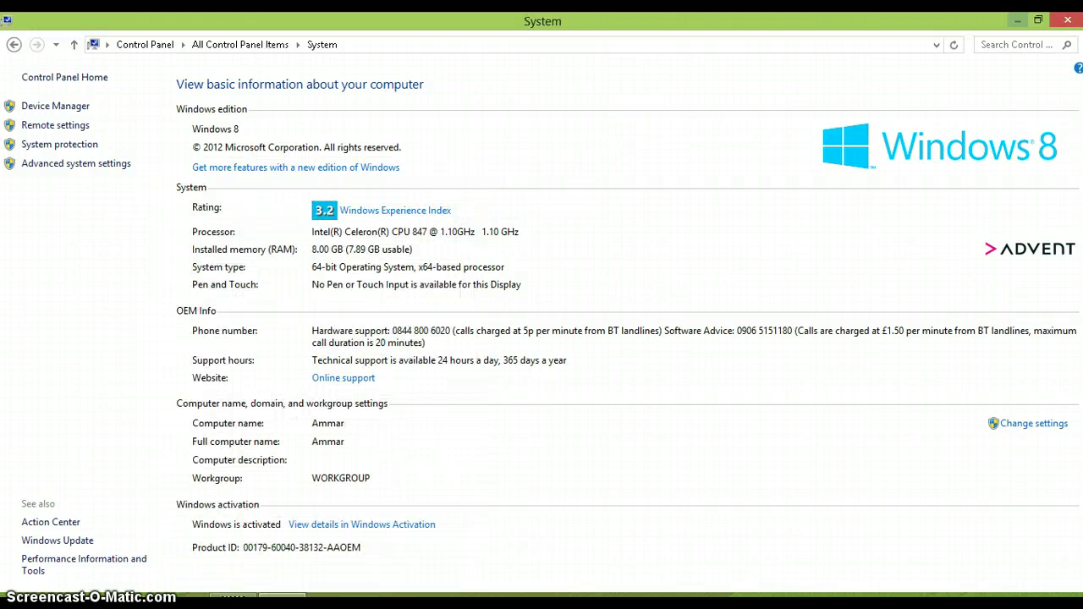
{"action": "left_click", "coordinate": [1067, 21]}
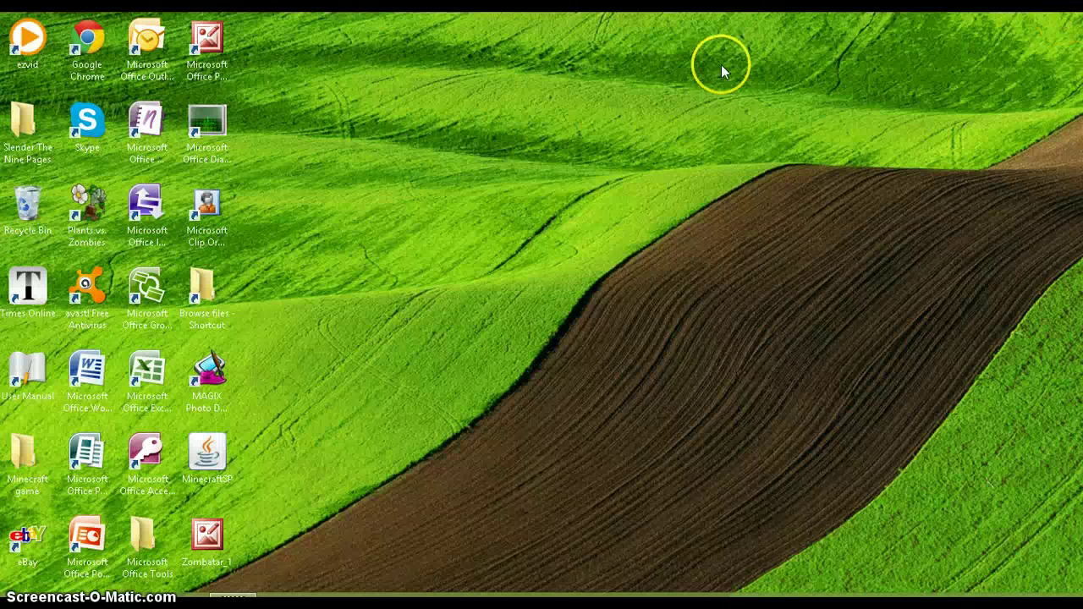
- Launch MinecraftSP from the desktop, log in with the saved credentials and maximize the game window
{"action": "left_click", "coordinate": [21, 396]}
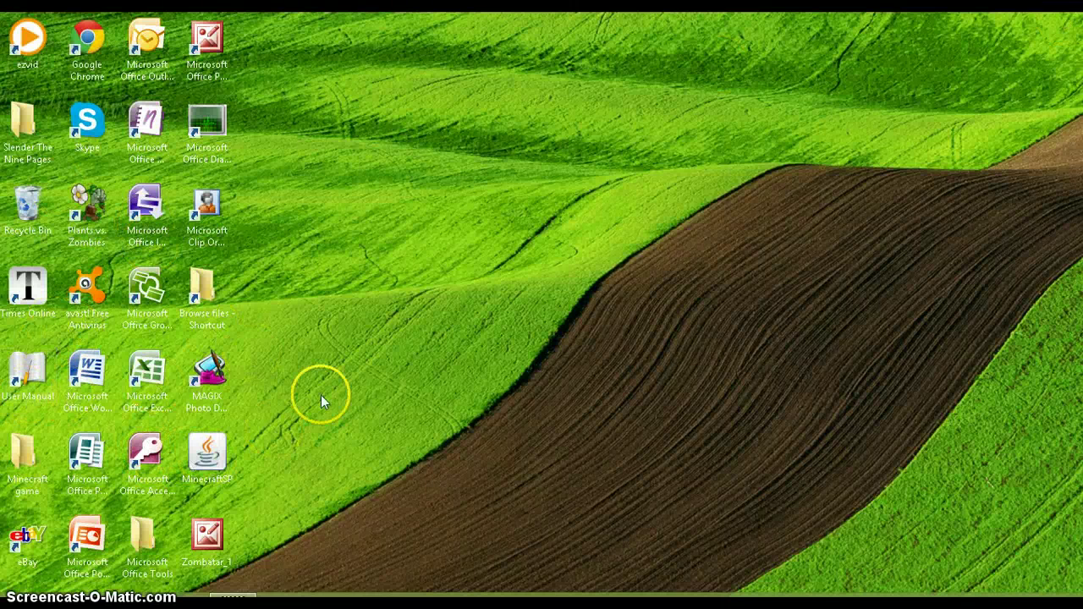
{"action": "left_click", "coordinate": [218, 464]}
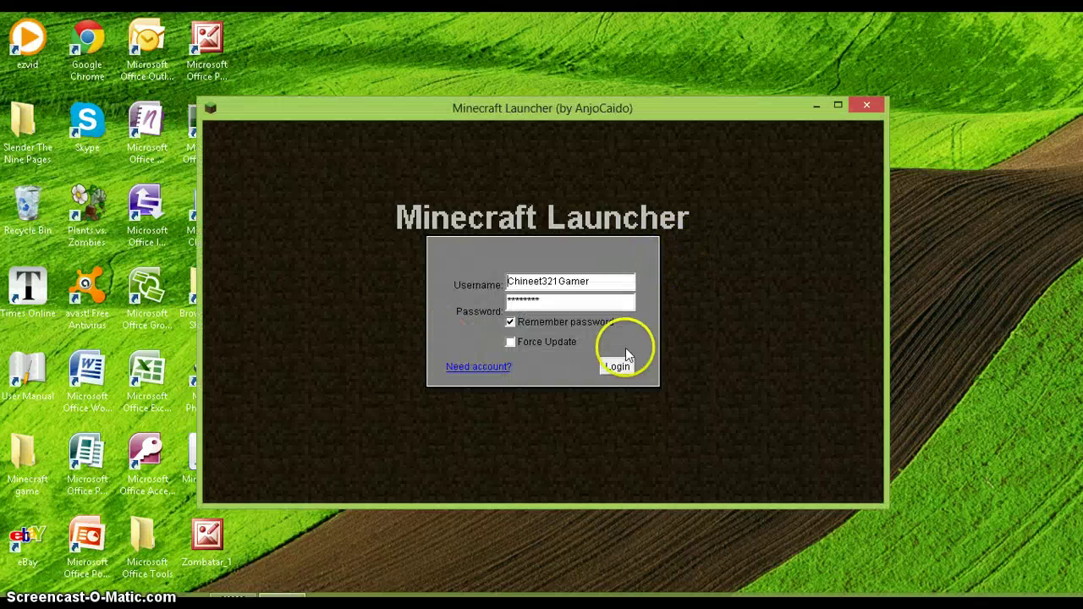
{"action": "left_click", "coordinate": [623, 365]}
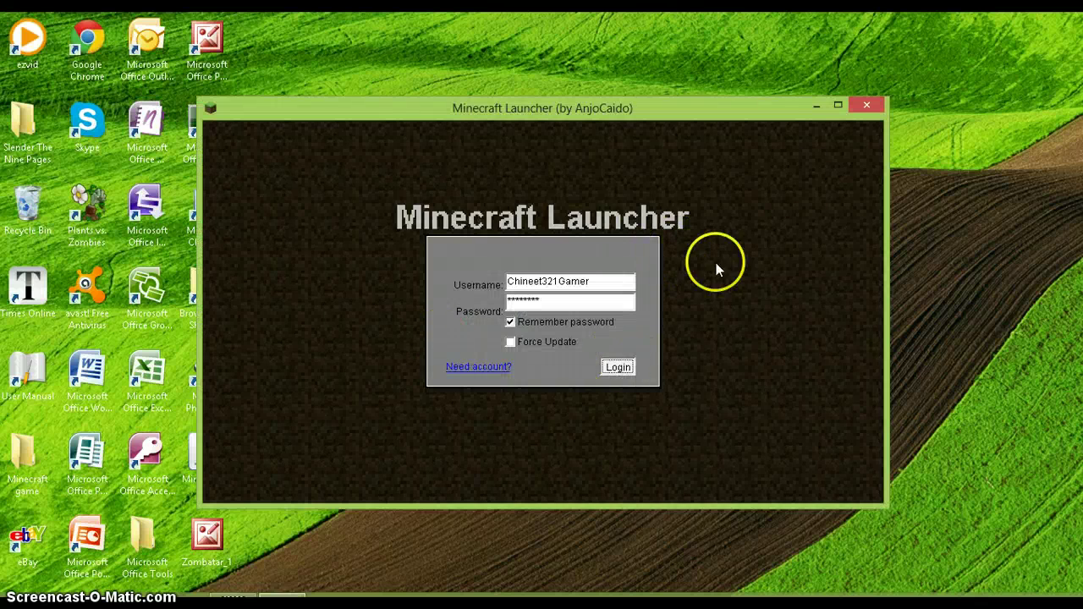
{"action": "left_click", "coordinate": [838, 106]}
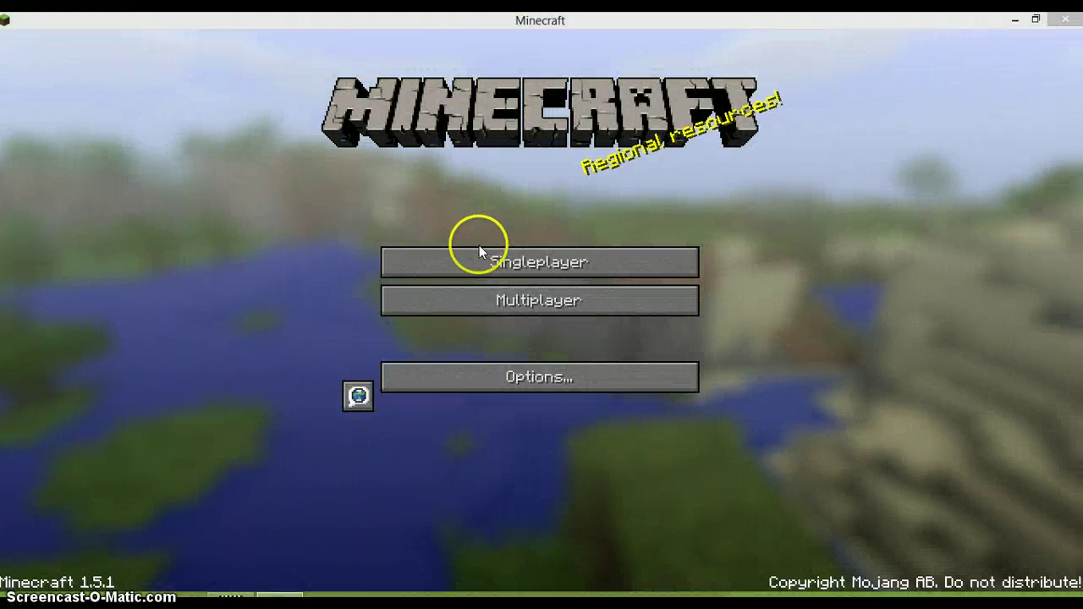
- Load the singleplayer Creative Mode world named New World
{"action": "left_click", "coordinate": [479, 246]}
{"action": "left_click", "coordinate": [476, 259]}
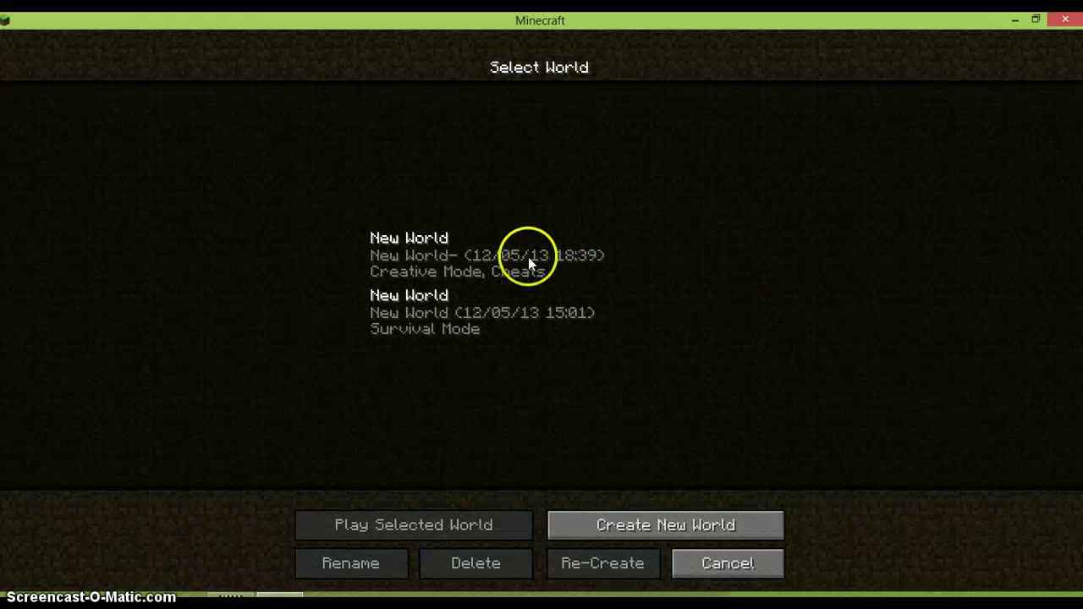
{"action": "left_click", "coordinate": [422, 259]}
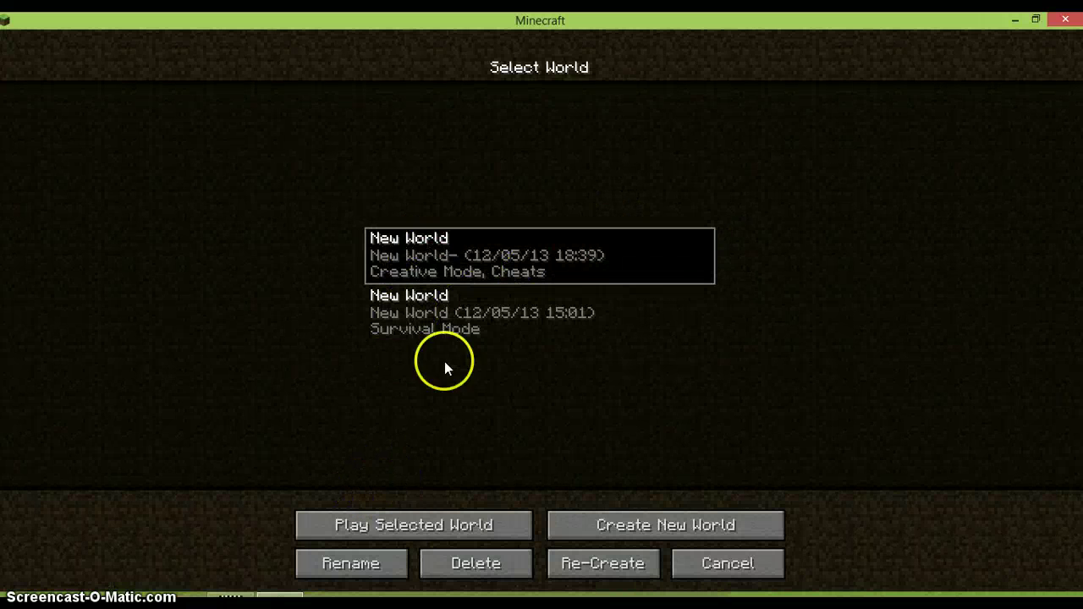
{"action": "left_click", "coordinate": [432, 526]}
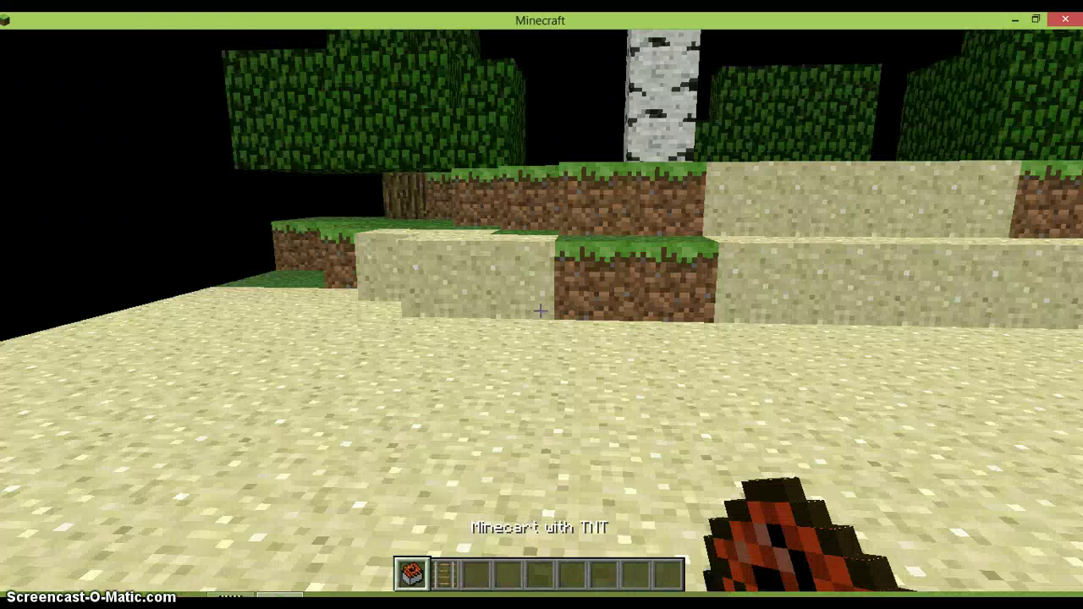
- Set the render distance to Far in the video settings and return to the game
{"action": "key", "text": "Escape"}
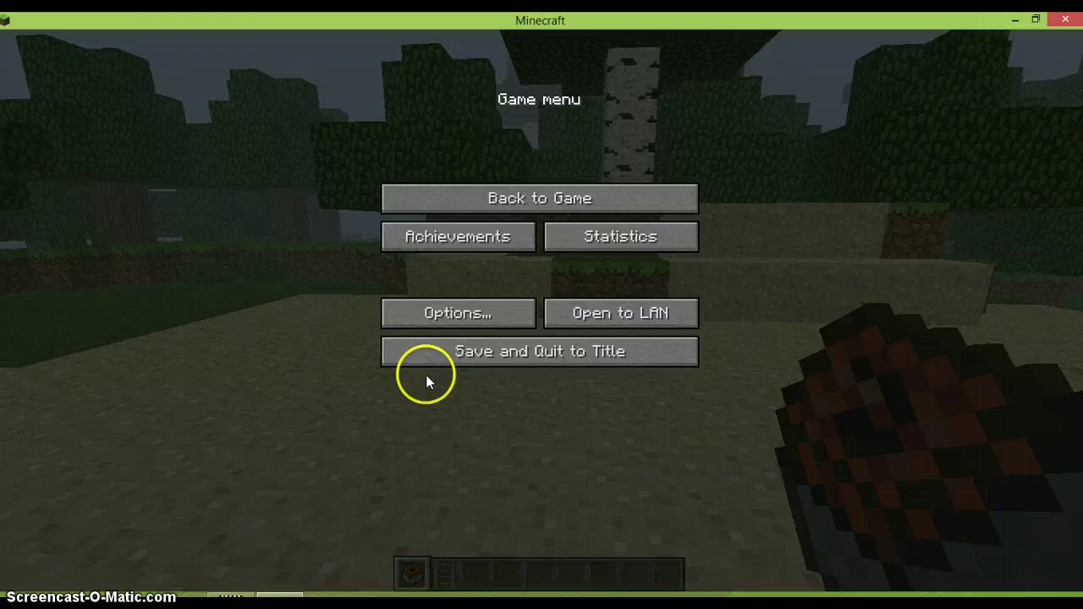
{"action": "left_click", "coordinate": [457, 316]}
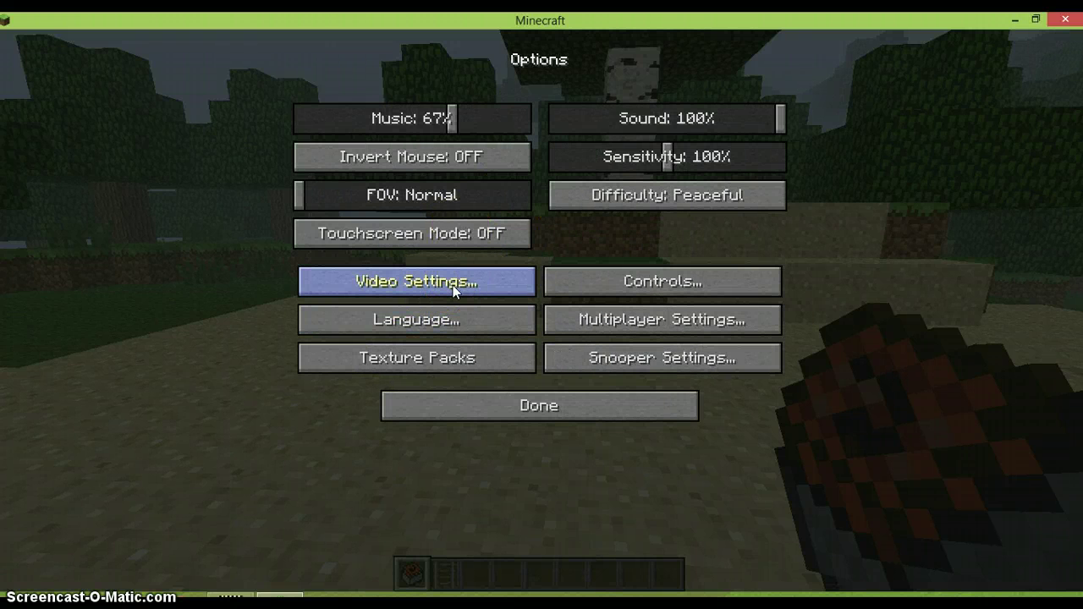
{"action": "left_click", "coordinate": [453, 285]}
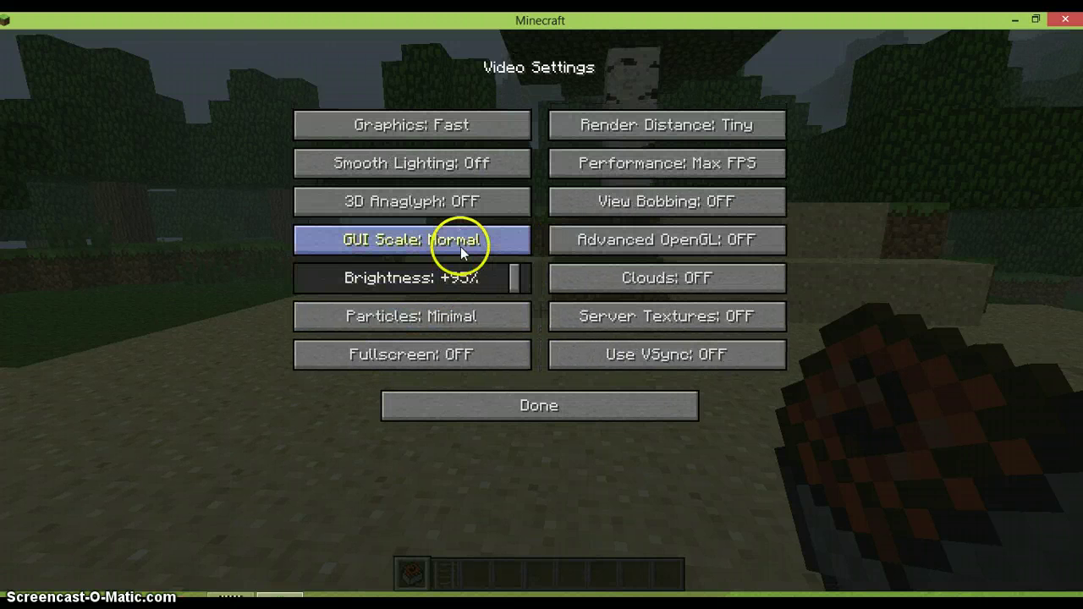
{"action": "left_click", "coordinate": [711, 125]}
{"action": "left_click", "coordinate": [491, 410]}
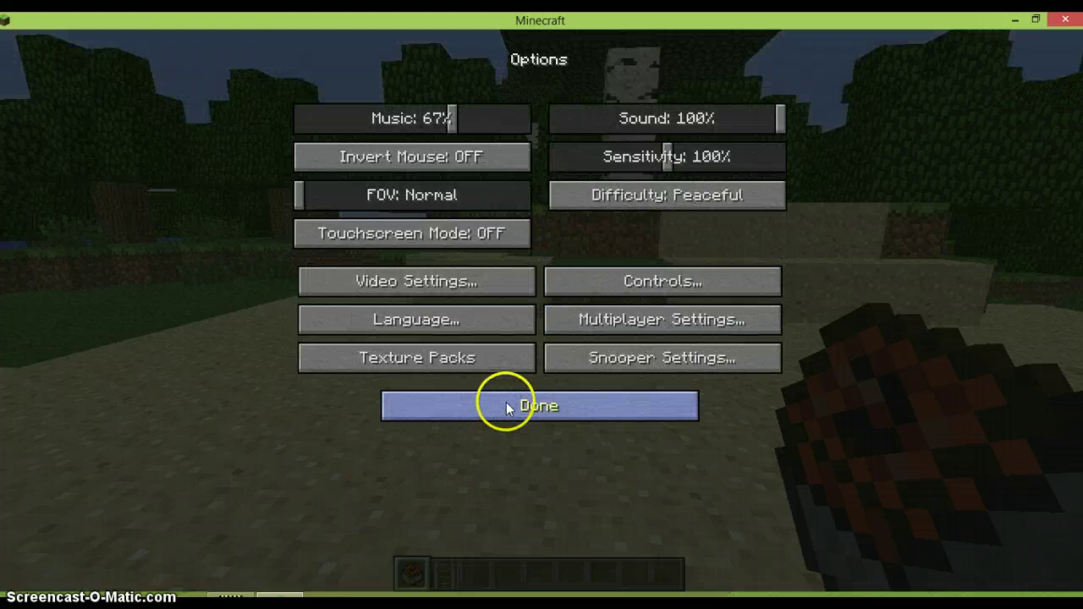
{"action": "left_click", "coordinate": [512, 406]}
{"action": "left_click", "coordinate": [558, 193]}
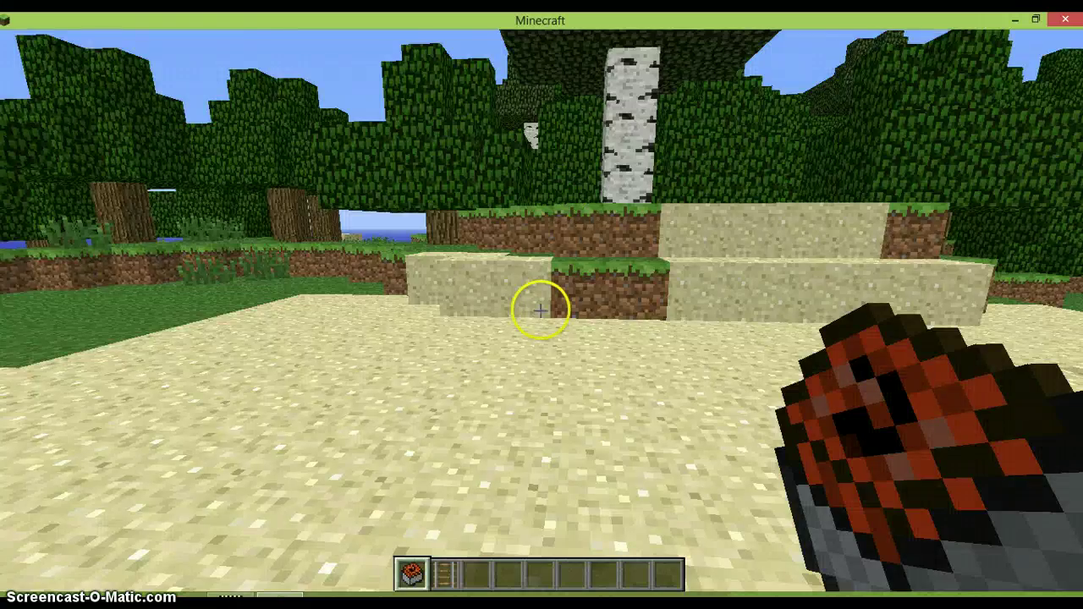
- Move back to look over the surrounding landscape and briefly check the inventory
{"action": "key", "text": "s"}
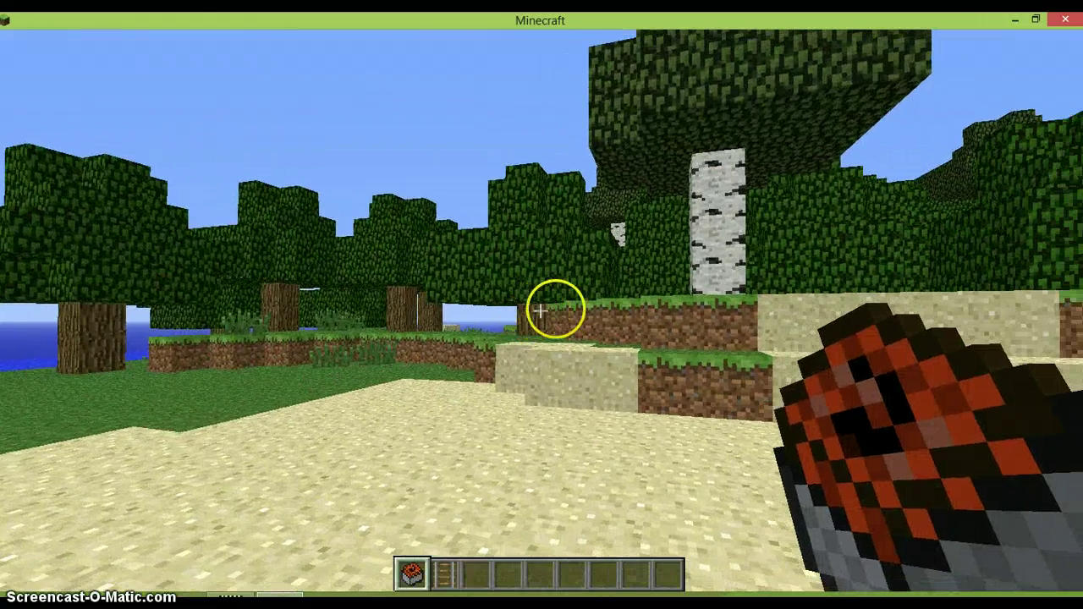
{"action": "key", "text": "s"}
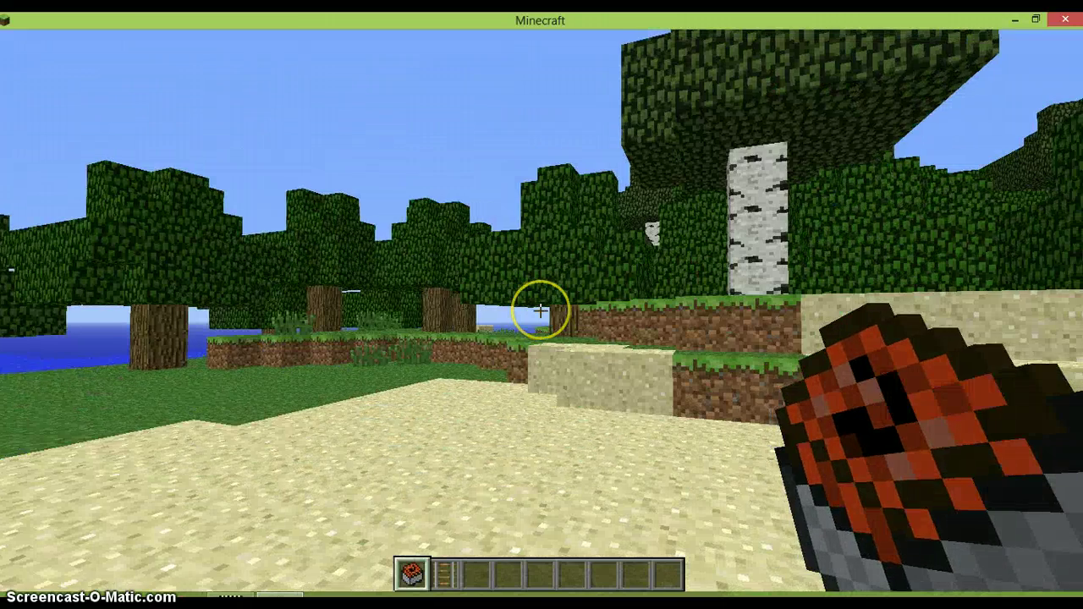
{"action": "key", "text": "e"}
{"action": "key", "text": "e"}
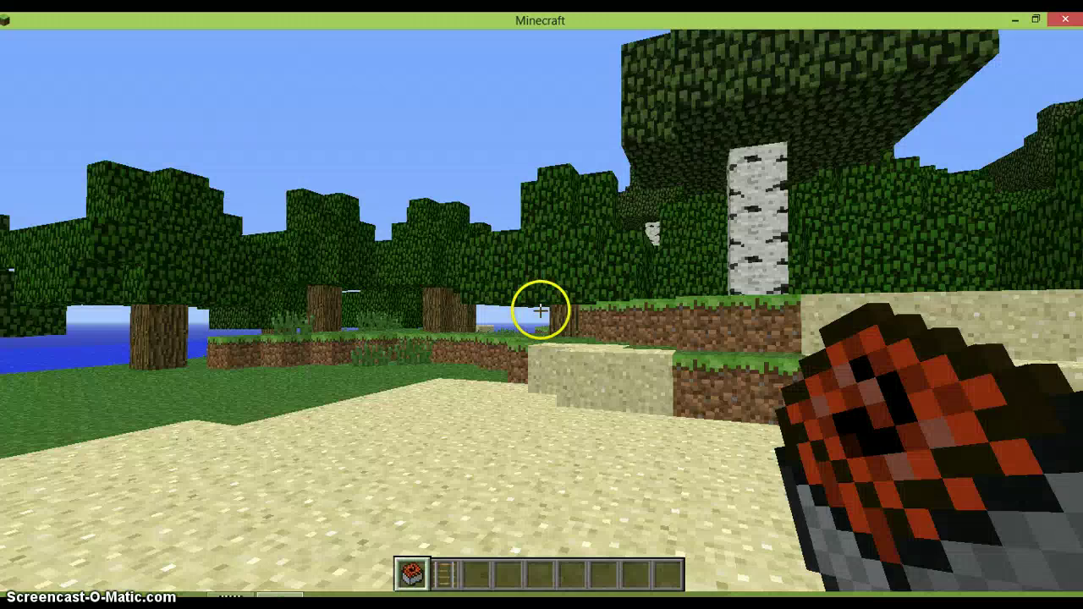
- Set the render distance to Tiny in the video settings and return to the game
{"action": "key", "text": "Escape"}
{"action": "left_click", "coordinate": [506, 322]}
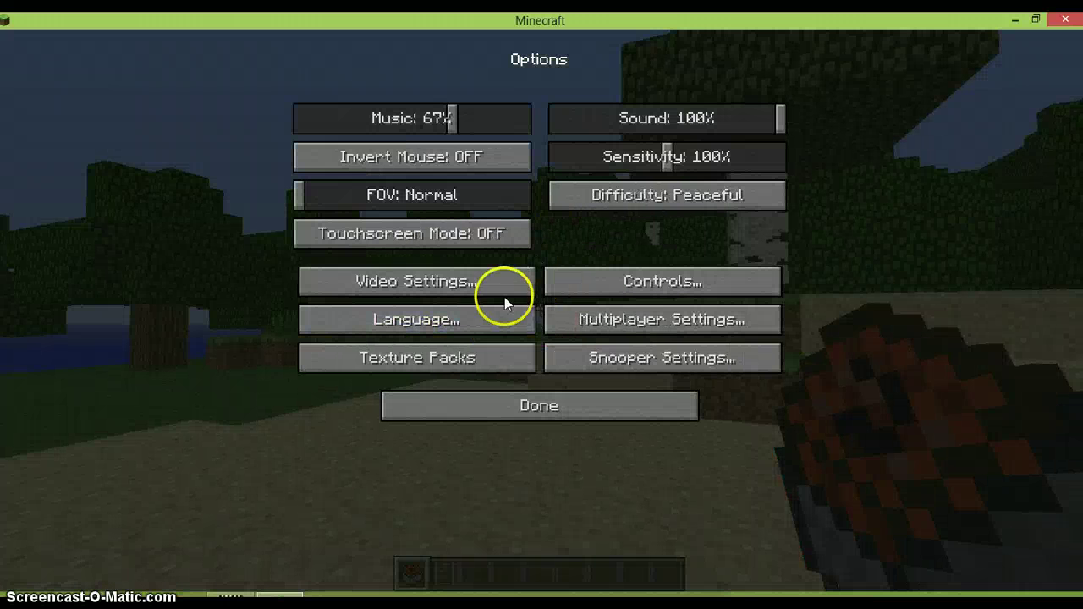
{"action": "left_click", "coordinate": [495, 283]}
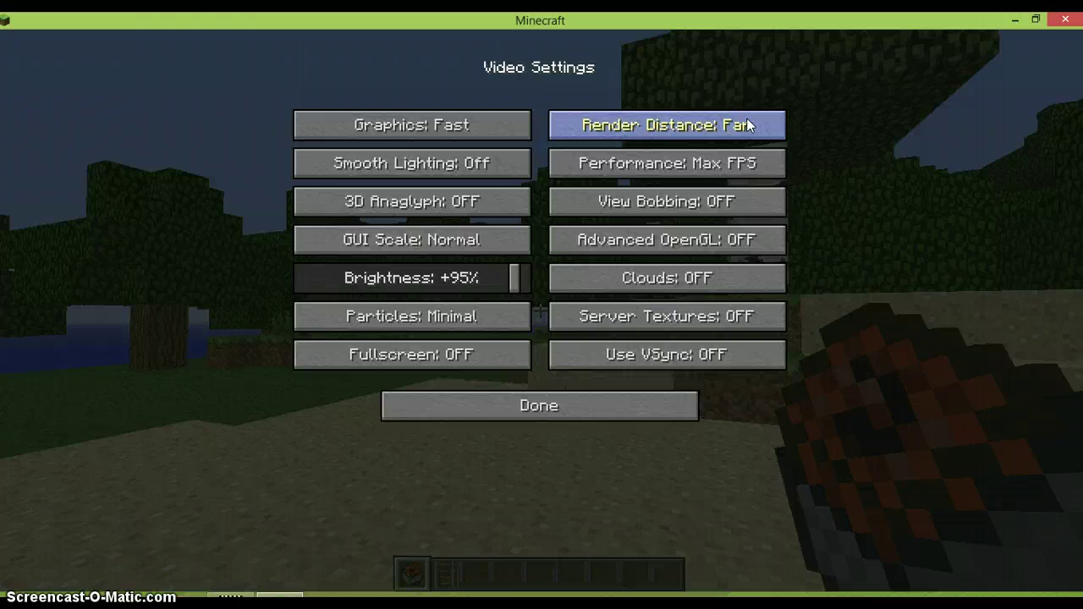
{"action": "left_click", "coordinate": [738, 129]}
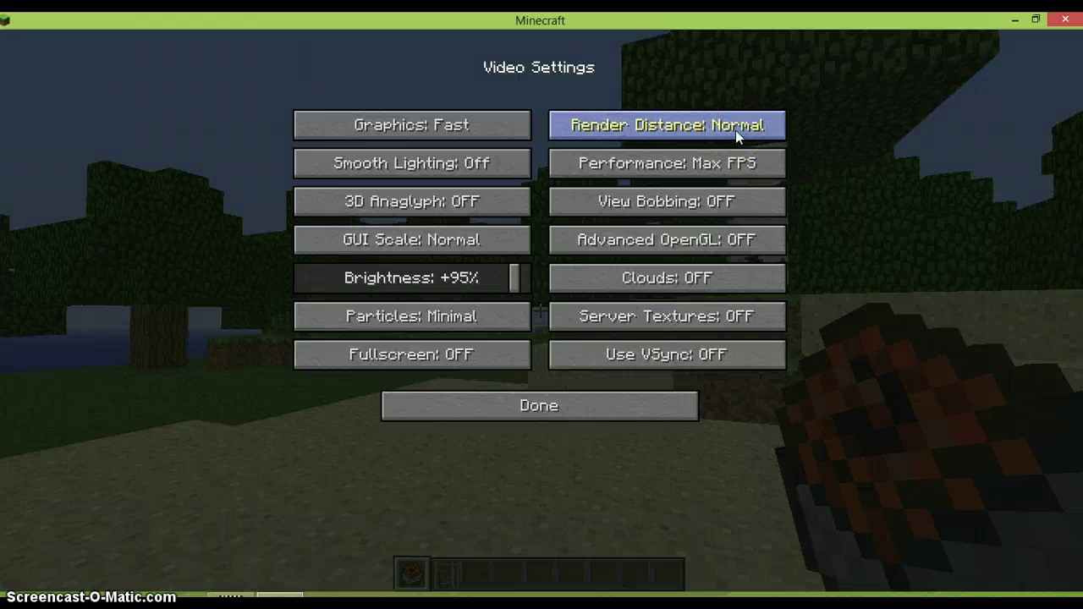
{"action": "left_click", "coordinate": [735, 131]}
{"action": "left_click", "coordinate": [735, 130]}
{"action": "left_click", "coordinate": [586, 407]}
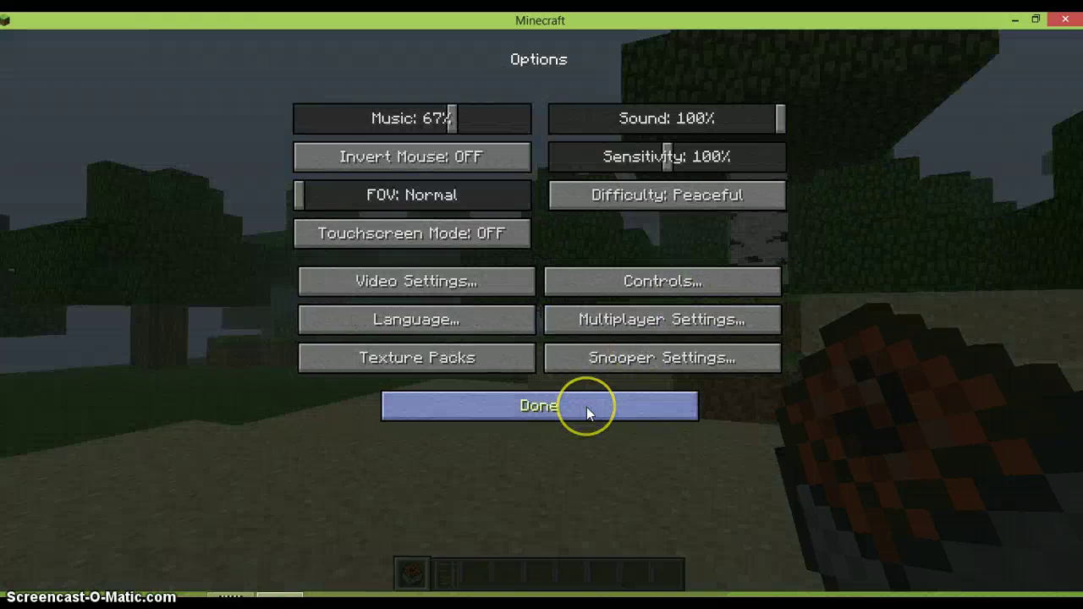
{"action": "left_click", "coordinate": [586, 407]}
{"action": "key", "text": "Escape"}
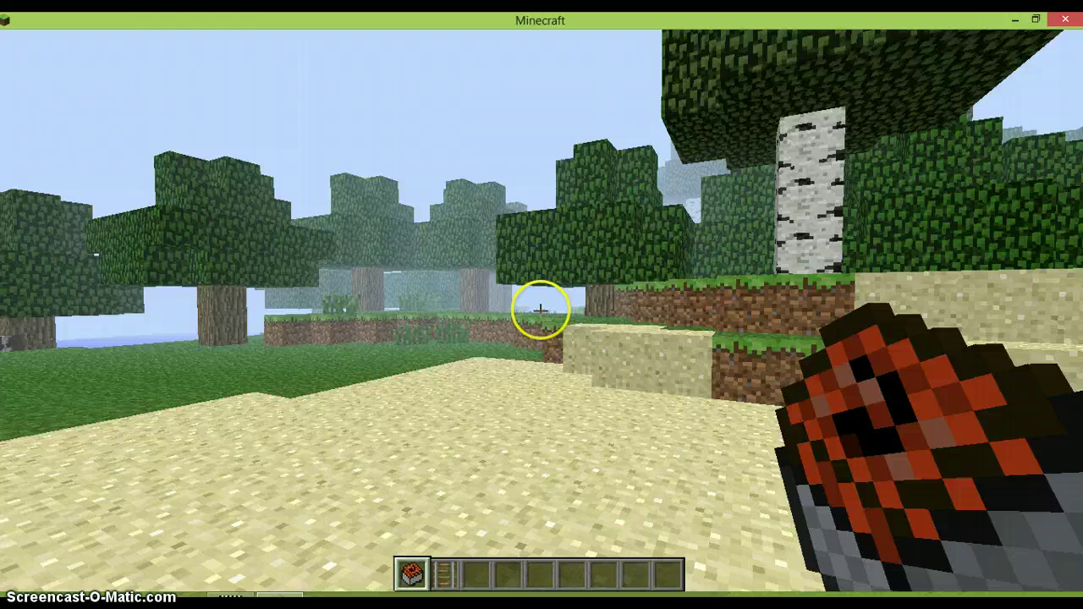
- Review the full set of video settings, then return to the game to examine the landscape
{"action": "key", "text": "Escape"}
{"action": "left_click", "coordinate": [474, 316]}
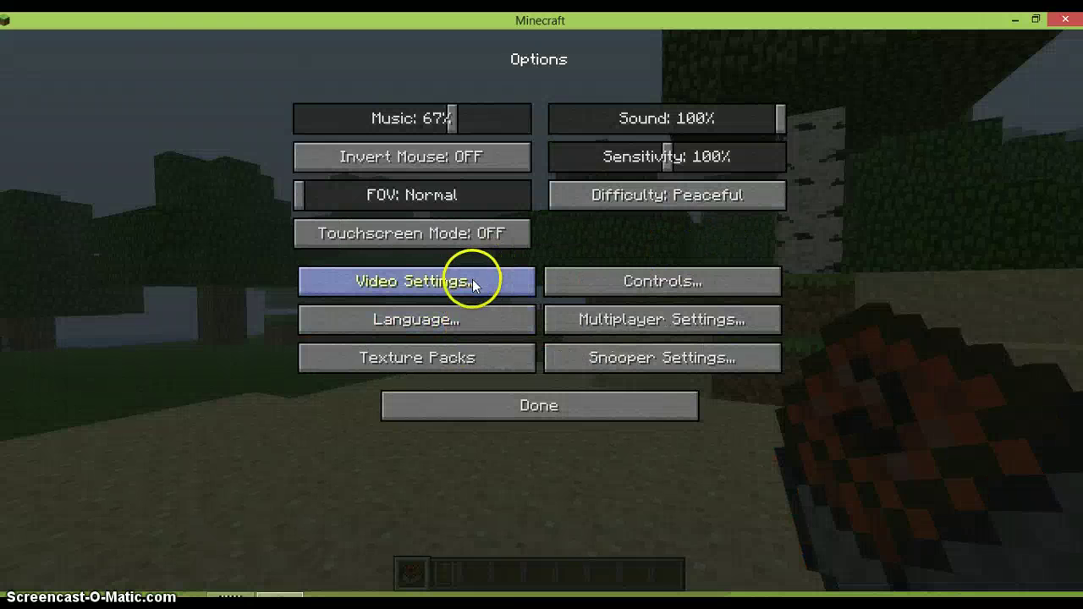
{"action": "left_click", "coordinate": [473, 283]}
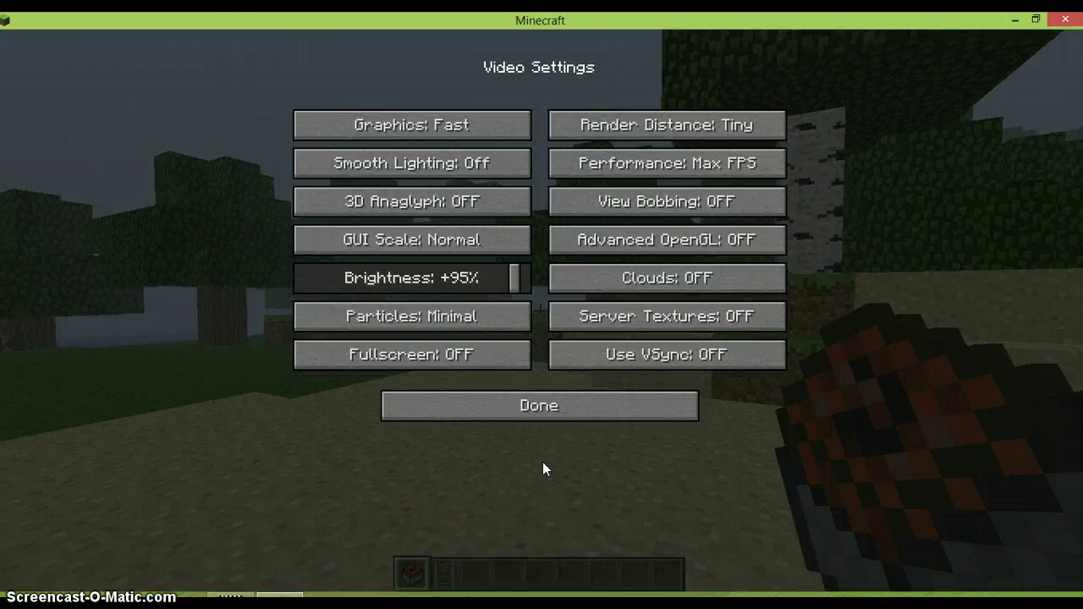
{"action": "left_click", "coordinate": [586, 402]}
{"action": "left_click", "coordinate": [502, 410]}
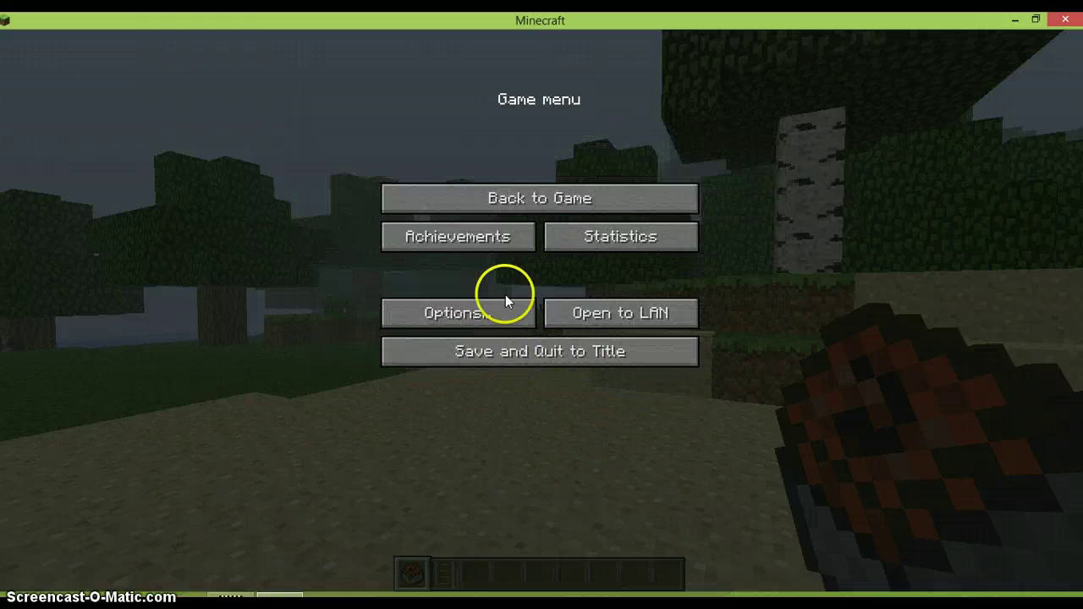
{"action": "left_click", "coordinate": [539, 196]}
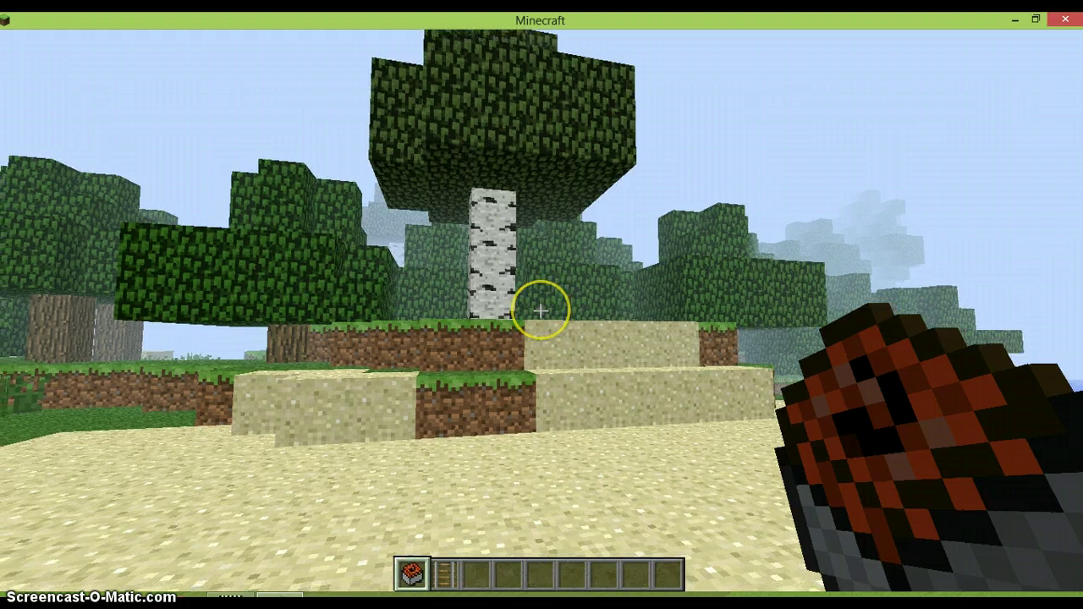
- Pause the game and bring up the game menu
{"action": "key", "text": "Escape"}
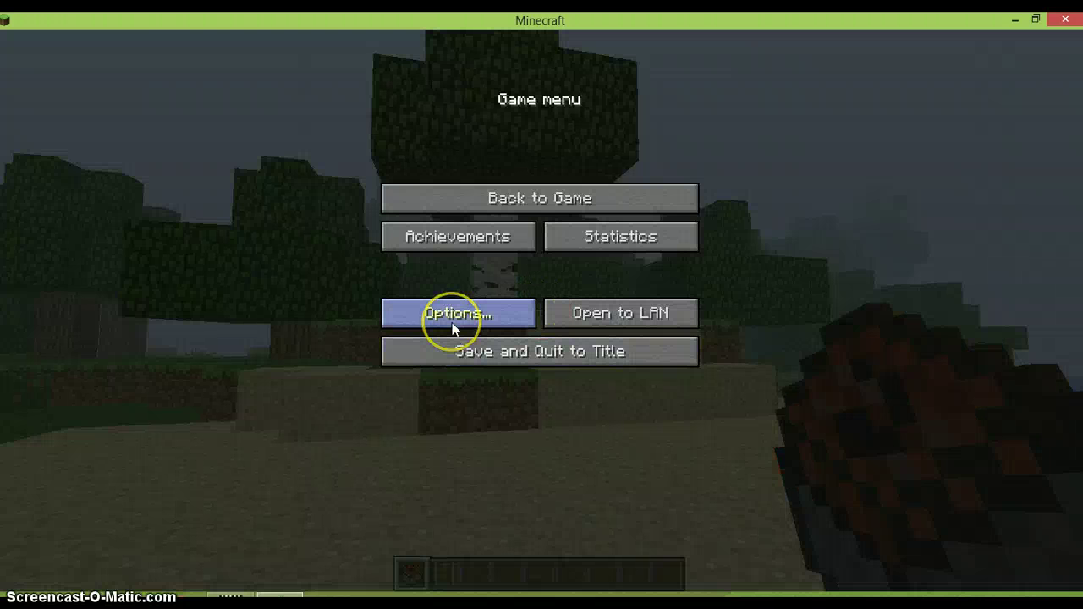